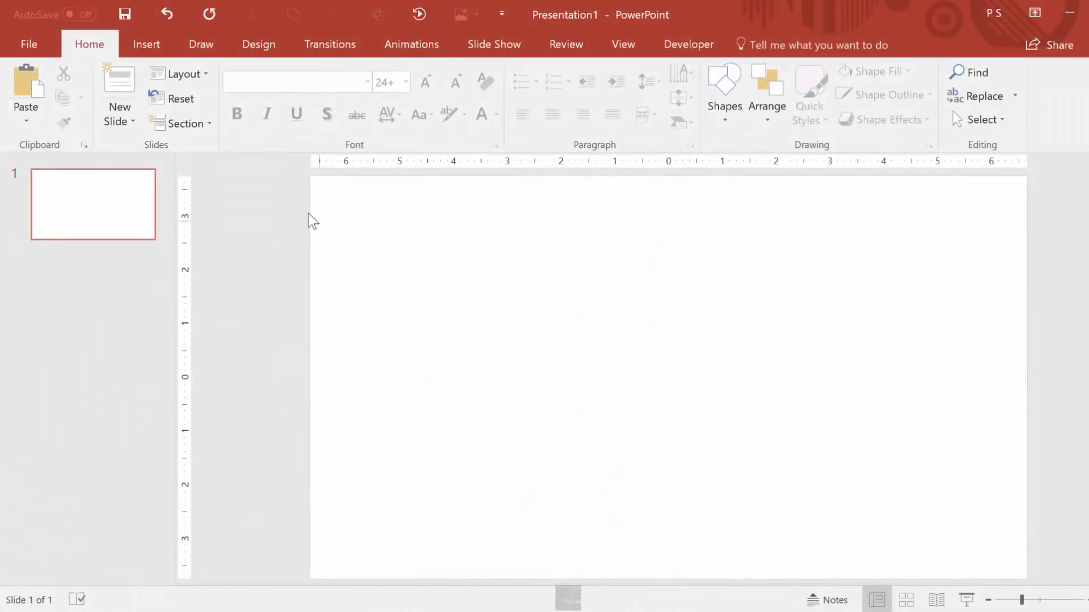
# - Search the online 3D models for 'dog' and insert the cartoon German shepherd
pyautogui.click(147, 45)
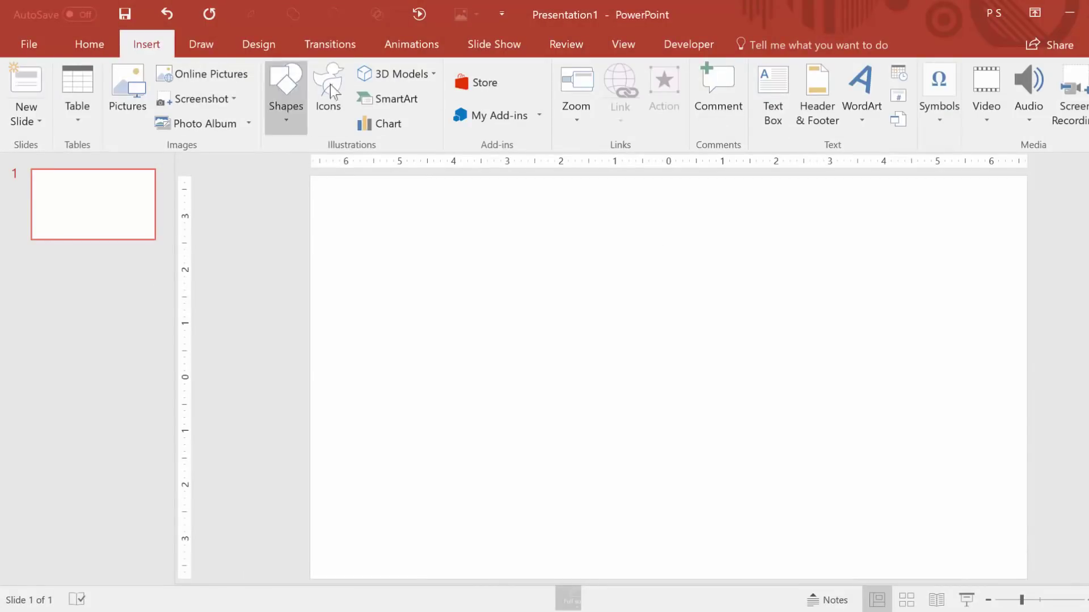
pyautogui.click(403, 79)
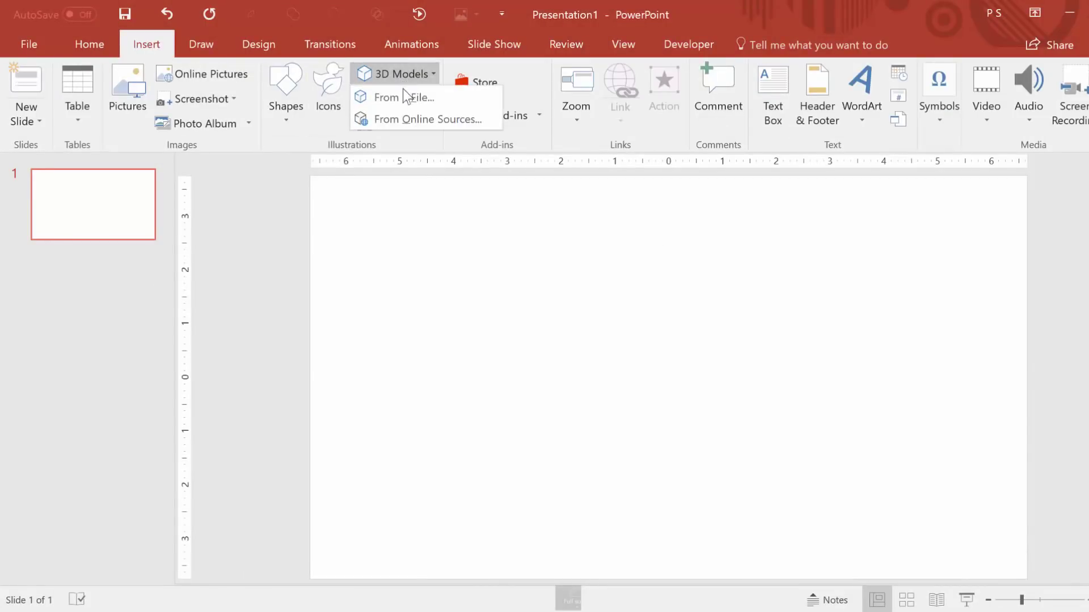
pyautogui.click(406, 119)
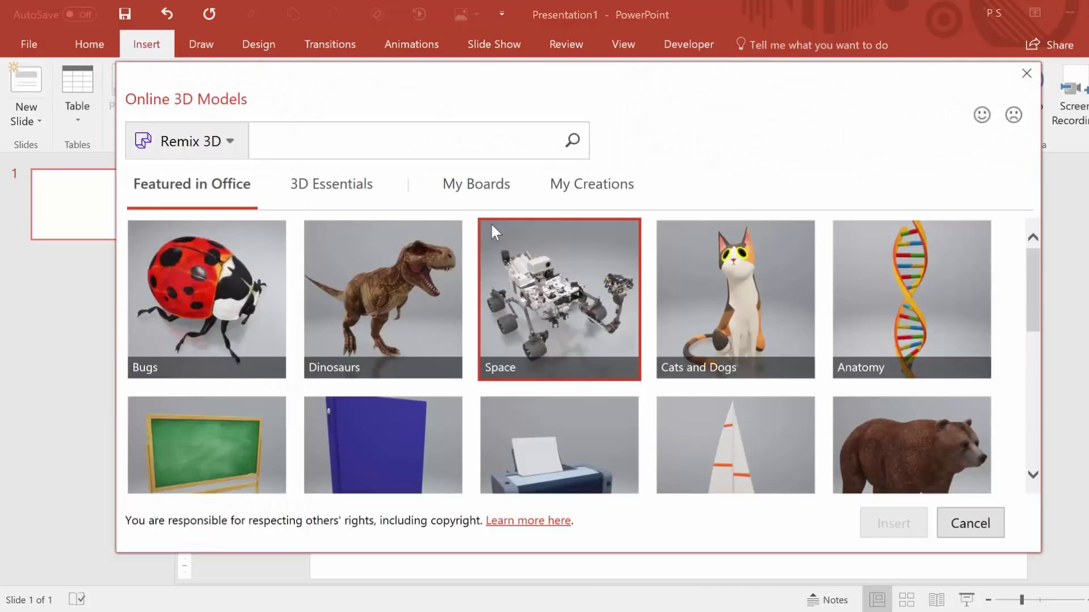
pyautogui.write('dog')
pyautogui.press('Return')
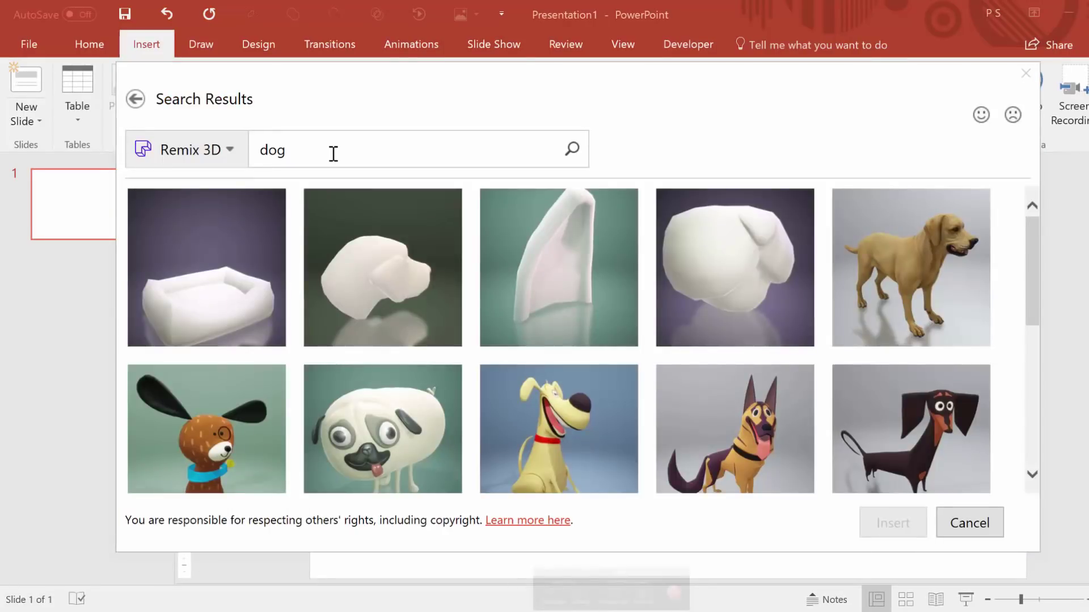
pyautogui.click(673, 389)
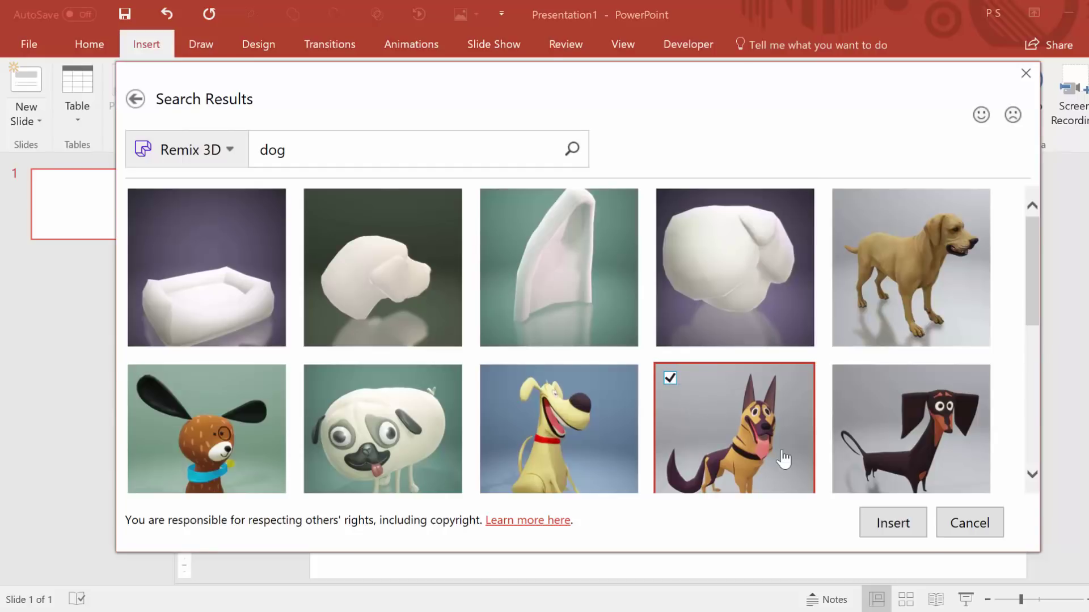
pyautogui.click(886, 526)
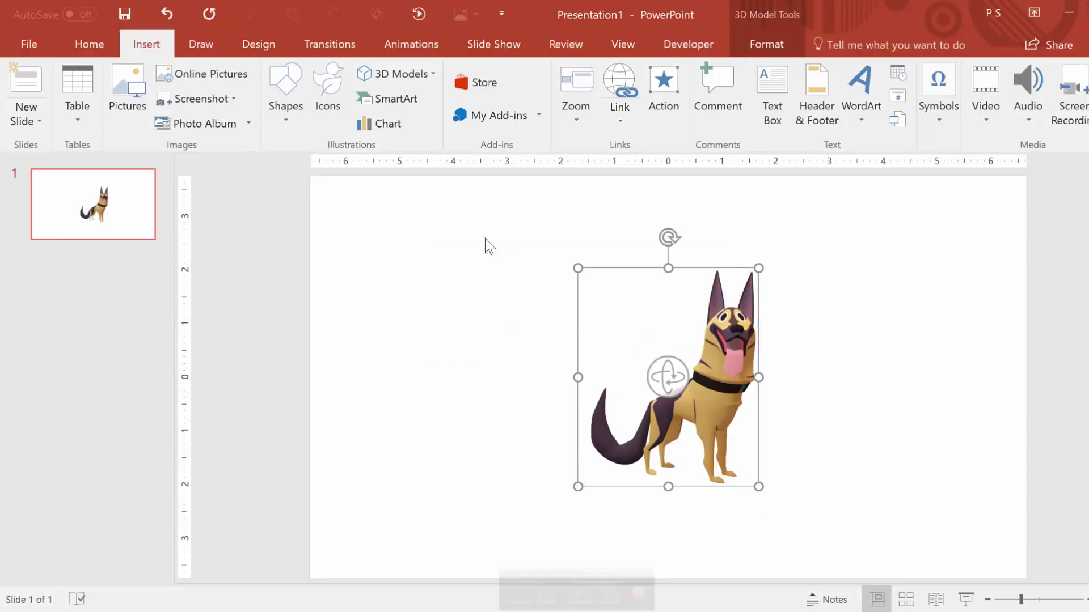
# - Apply the Jump & Turn animation to the 3D dog and show its effect options
pyautogui.click(412, 45)
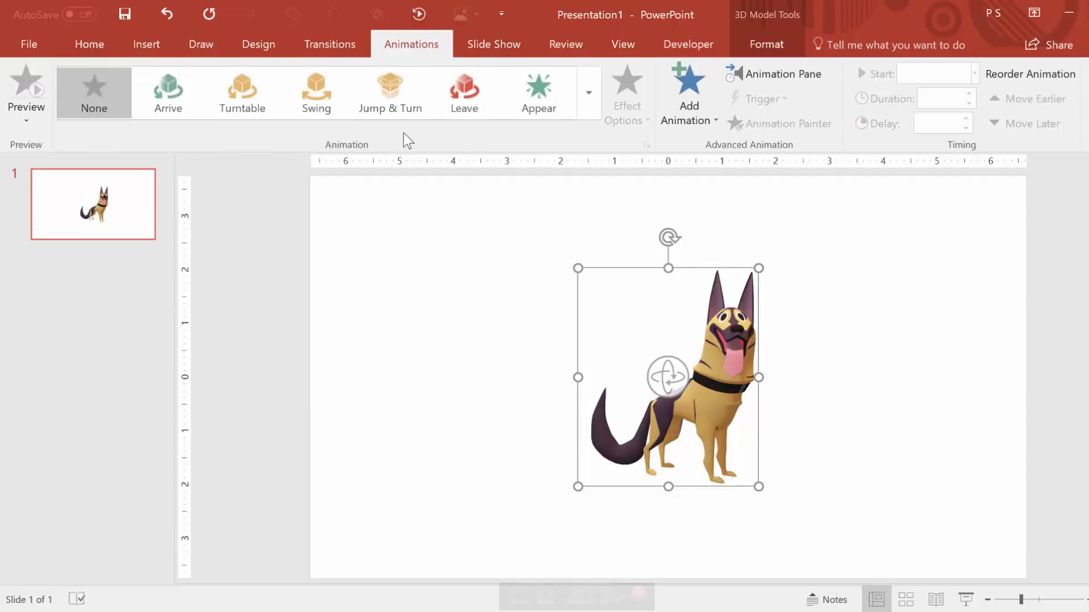
pyautogui.click(393, 89)
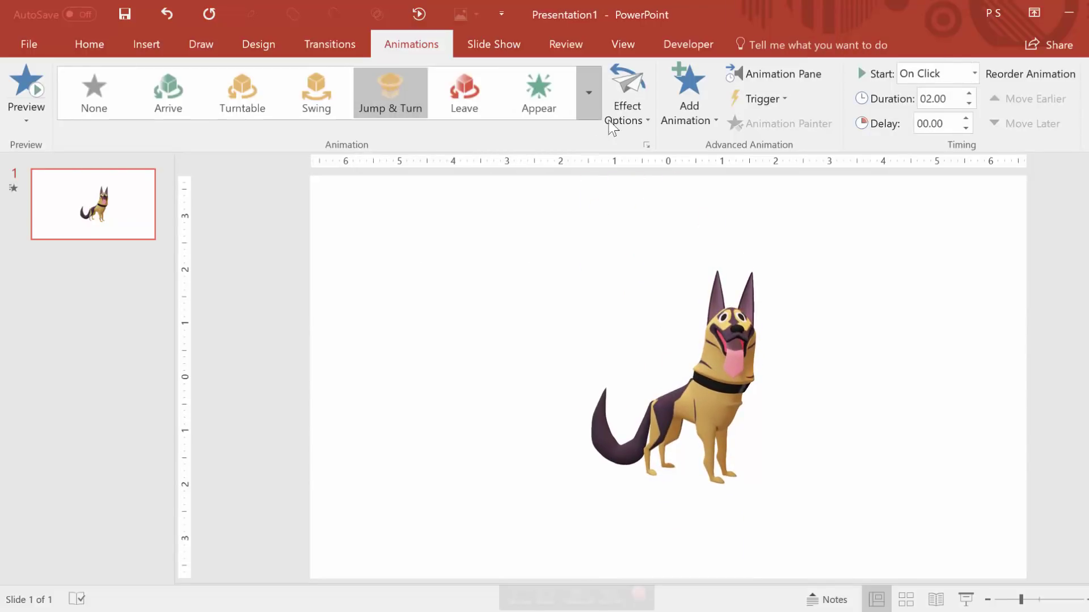
pyautogui.click(642, 120)
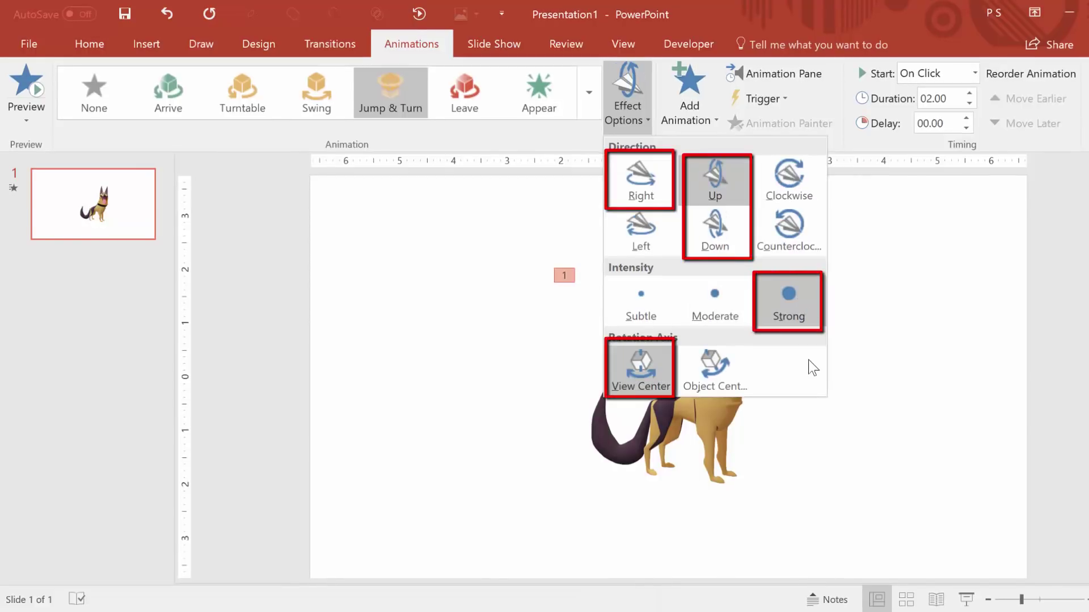
# - Rotate the dog to face more toward the viewer and preview Jump & Turn twice
pyautogui.press('Escape')
pyautogui.click(673, 379)
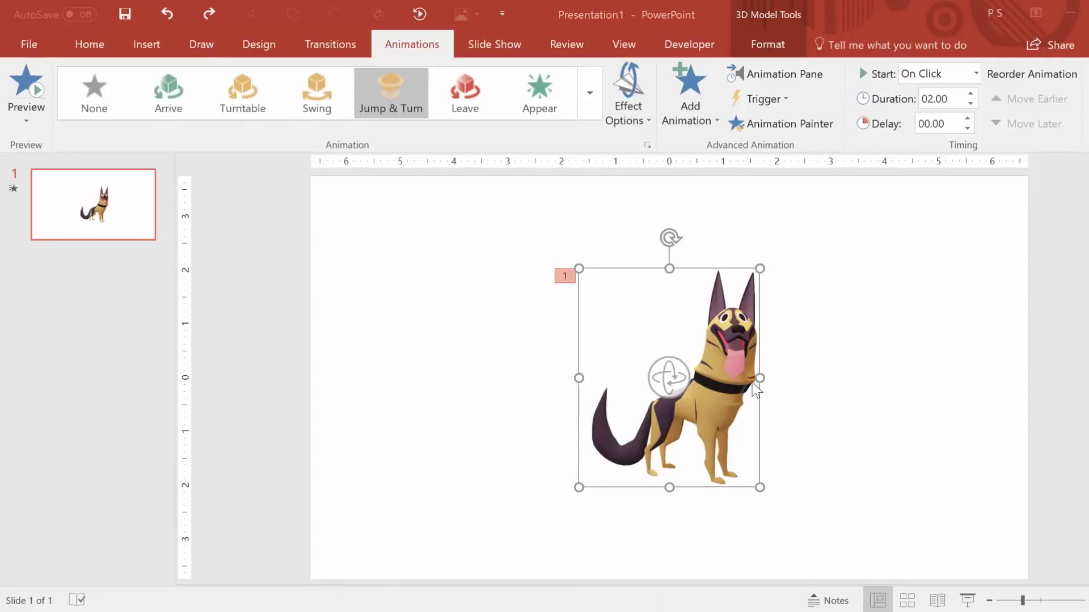
pyautogui.moveTo(673, 378); pyautogui.dragTo(658, 423)
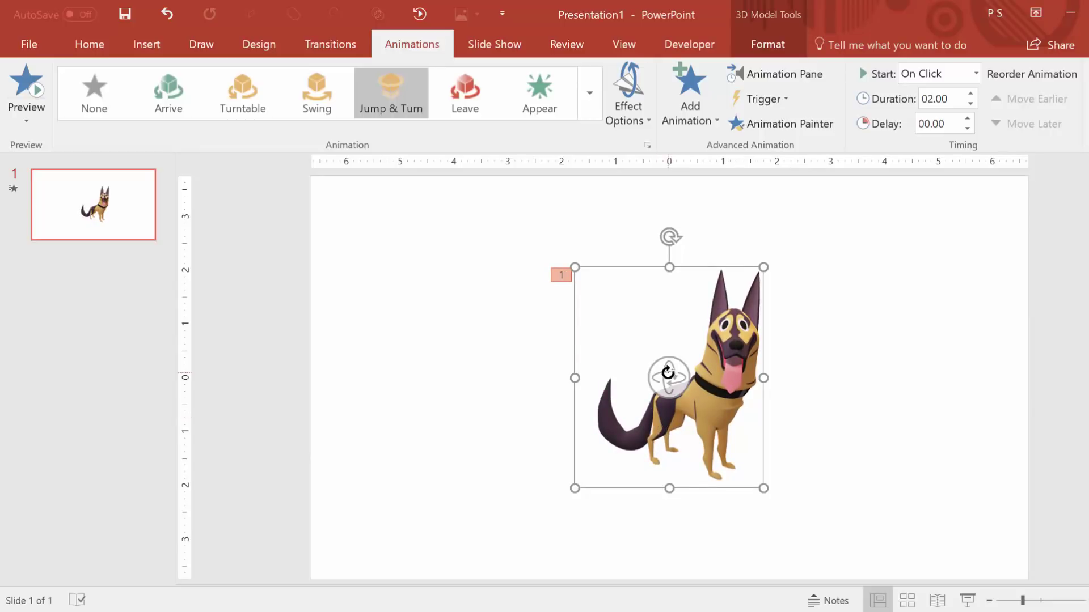
pyautogui.click(26, 90)
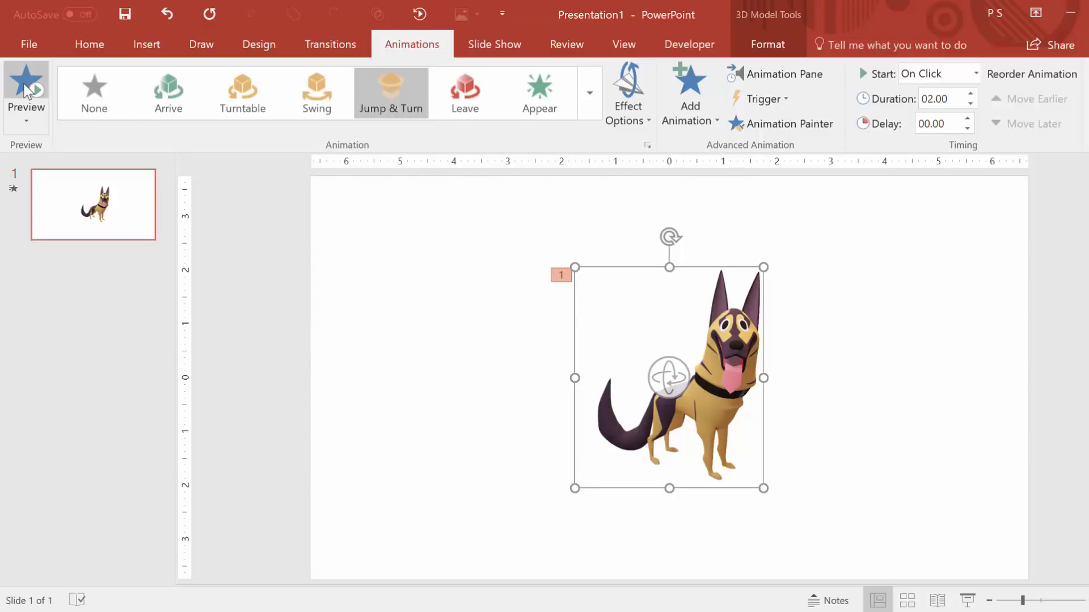
pyautogui.click(25, 91)
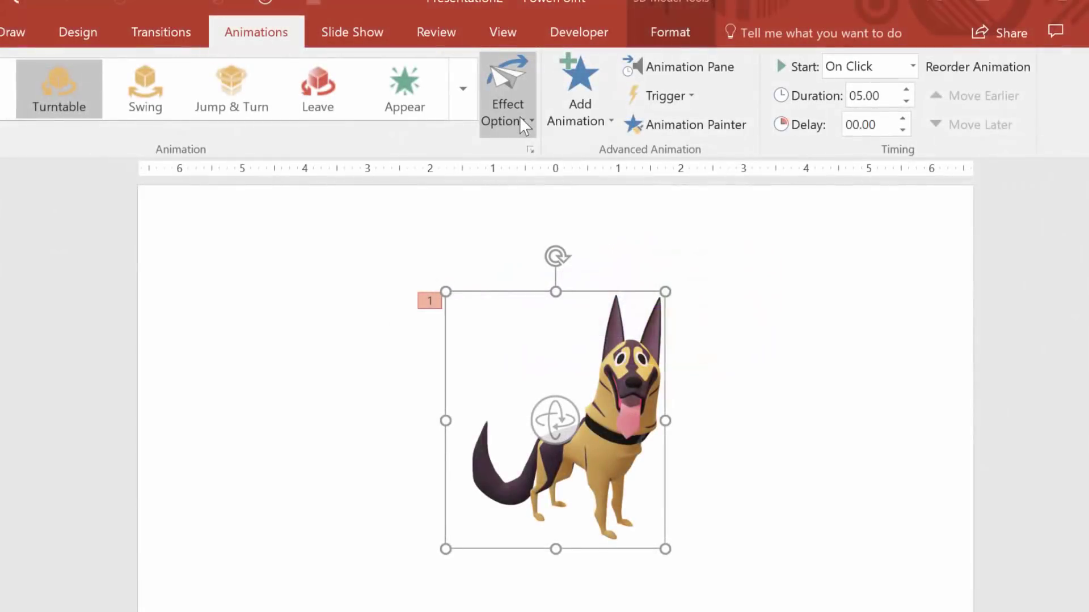
# - Show the effect options of the dog's Turntable animation
pyautogui.click(519, 117)
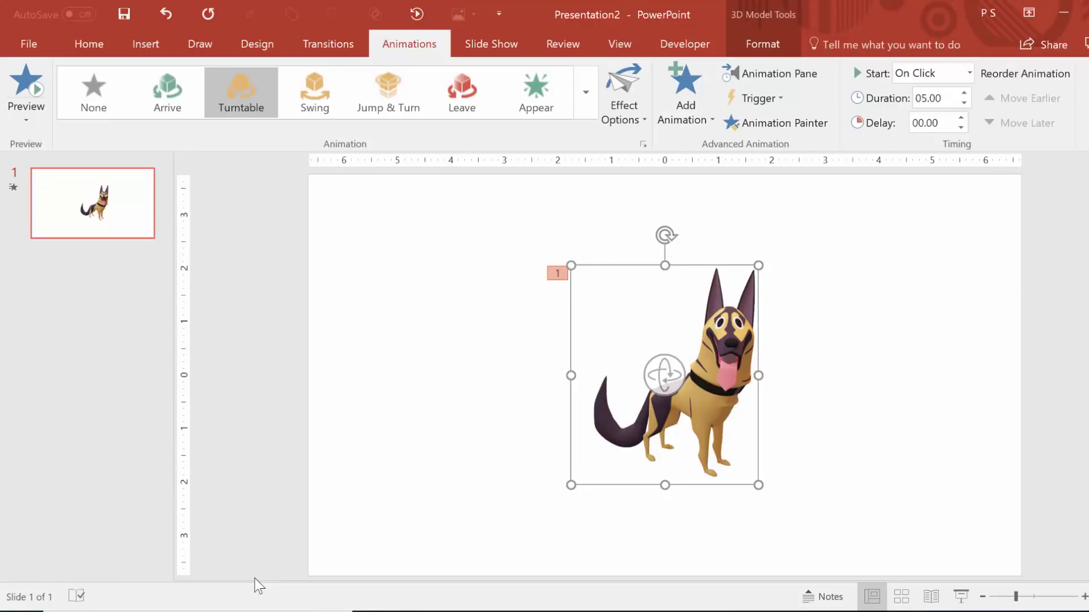
# - Set the Turntable animation's spin amount to a custom value of 3
pyautogui.click(643, 143)
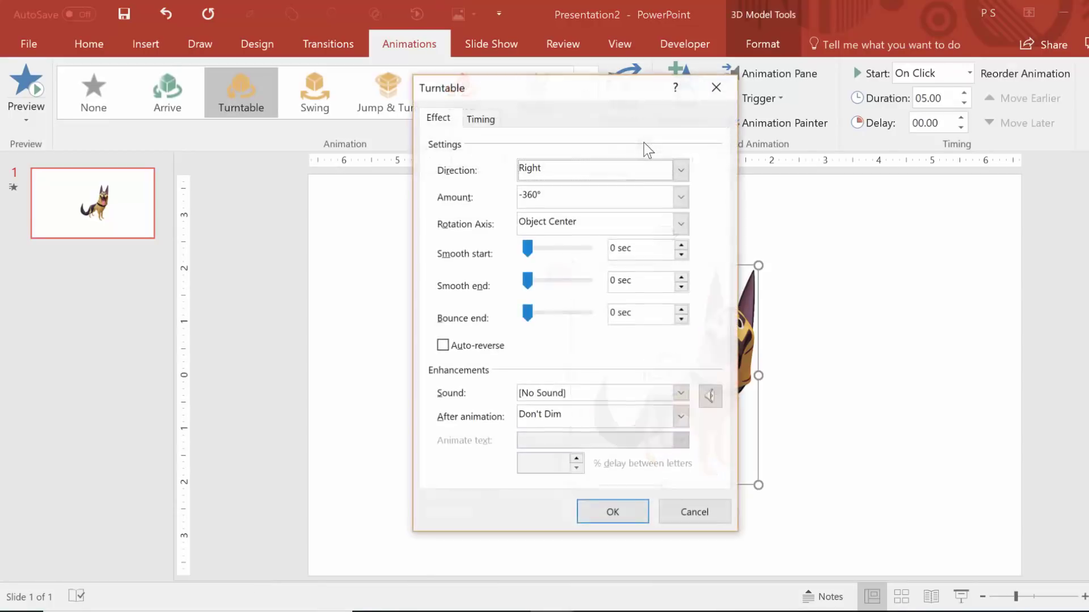
pyautogui.click(680, 198)
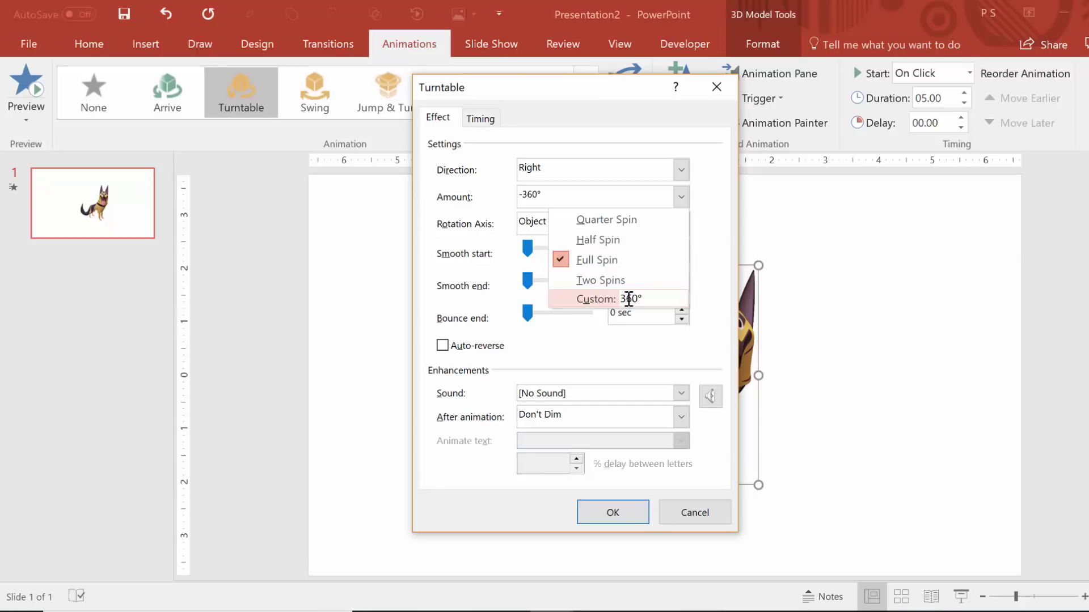
pyautogui.moveTo(649, 299); pyautogui.dragTo(617, 300)
pyautogui.write('3')
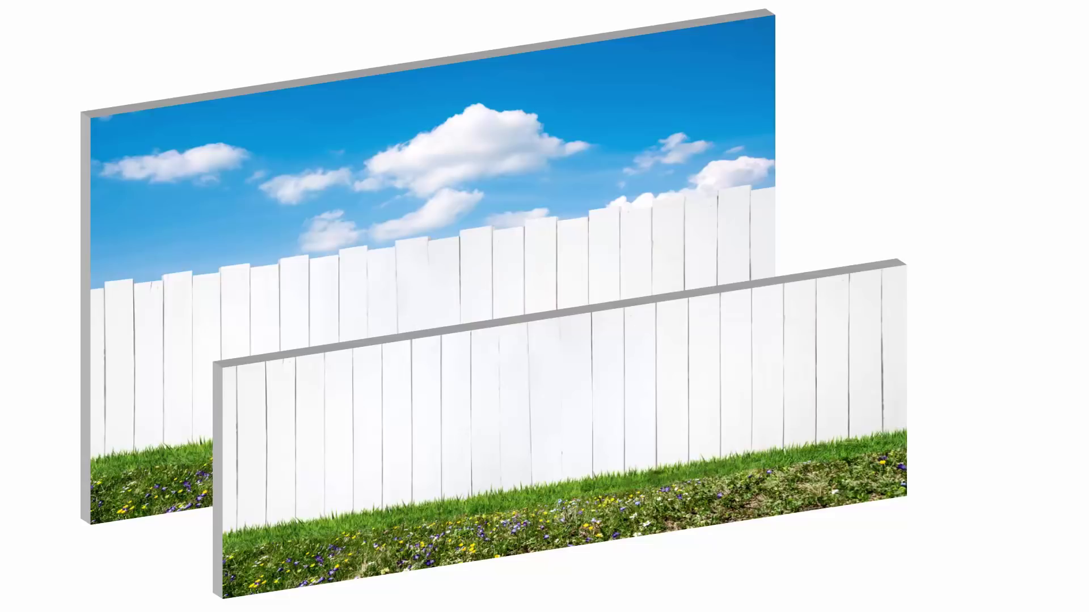
# - End the slide show and return to the slide editor
pyautogui.press('Escape')
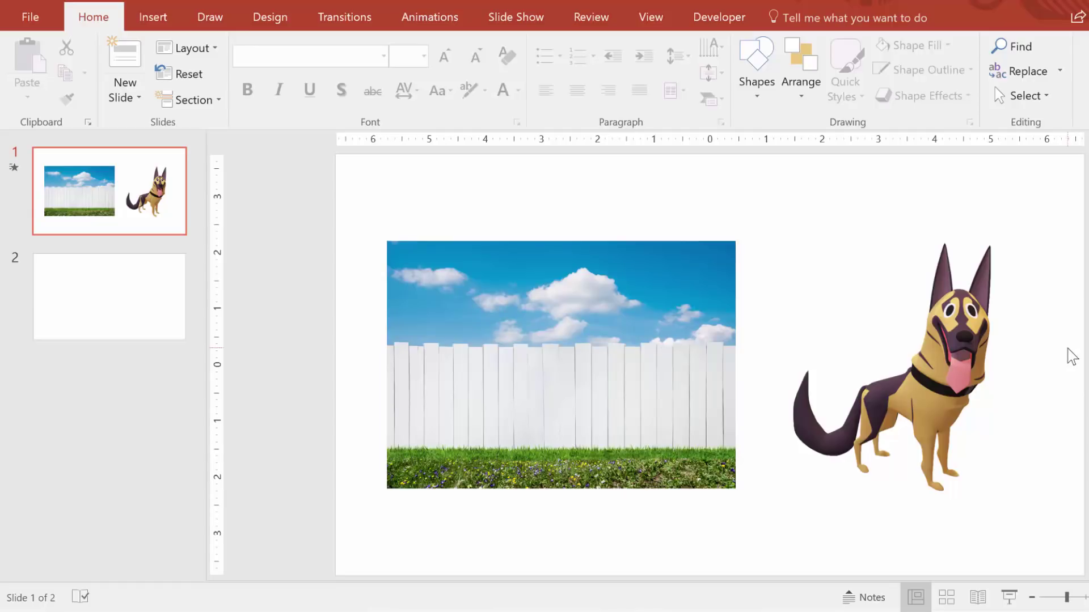
# - Copy the sky-and-fence picture onto slide 2 and stretch it across the whole slide
pyautogui.click(699, 299)
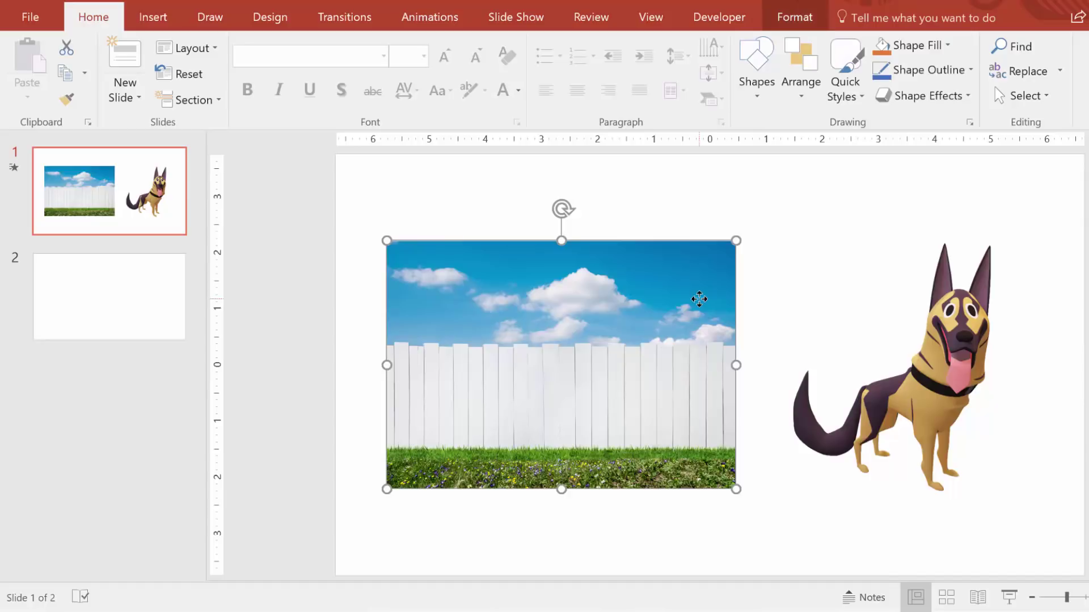
pyautogui.hotkey('ctrl', 'c')
pyautogui.click(96, 294)
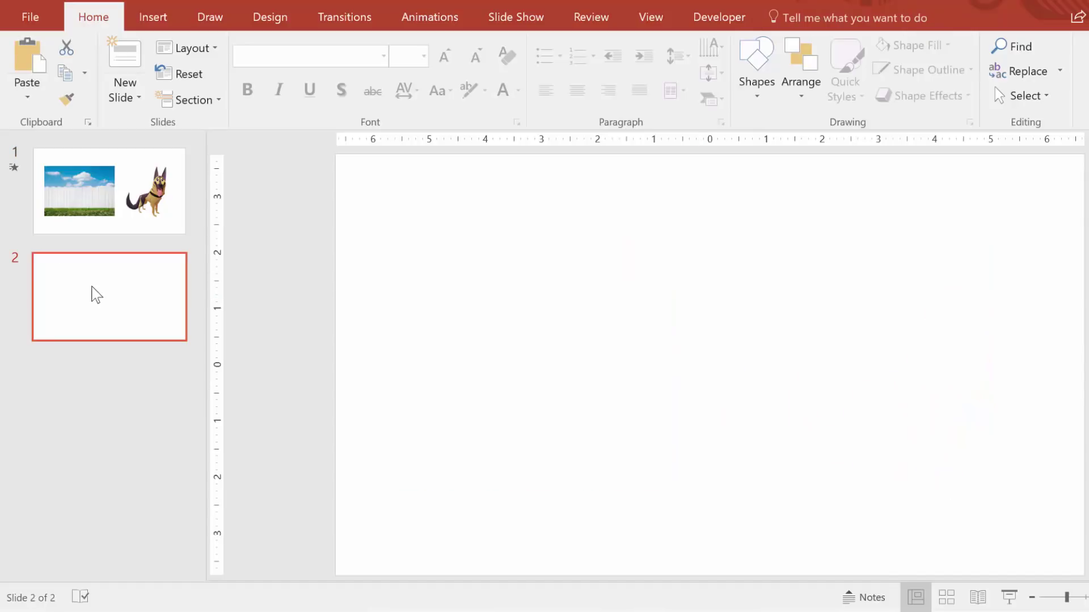
pyautogui.hotkey('ctrl', 'v')
pyautogui.moveTo(748, 227); pyautogui.dragTo(1080, 92)
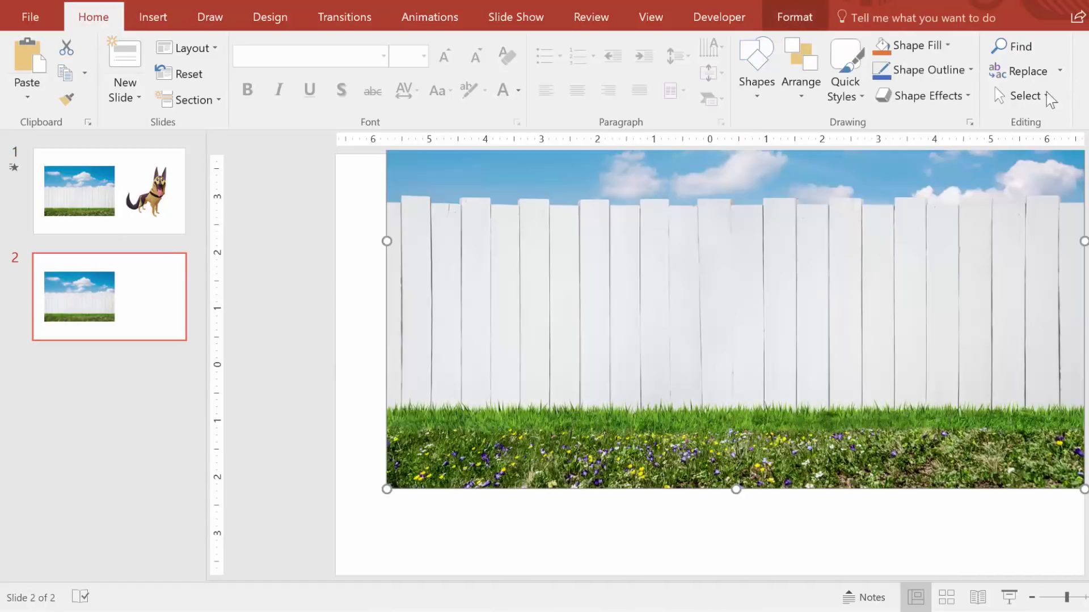
pyautogui.moveTo(387, 489); pyautogui.dragTo(363, 525)
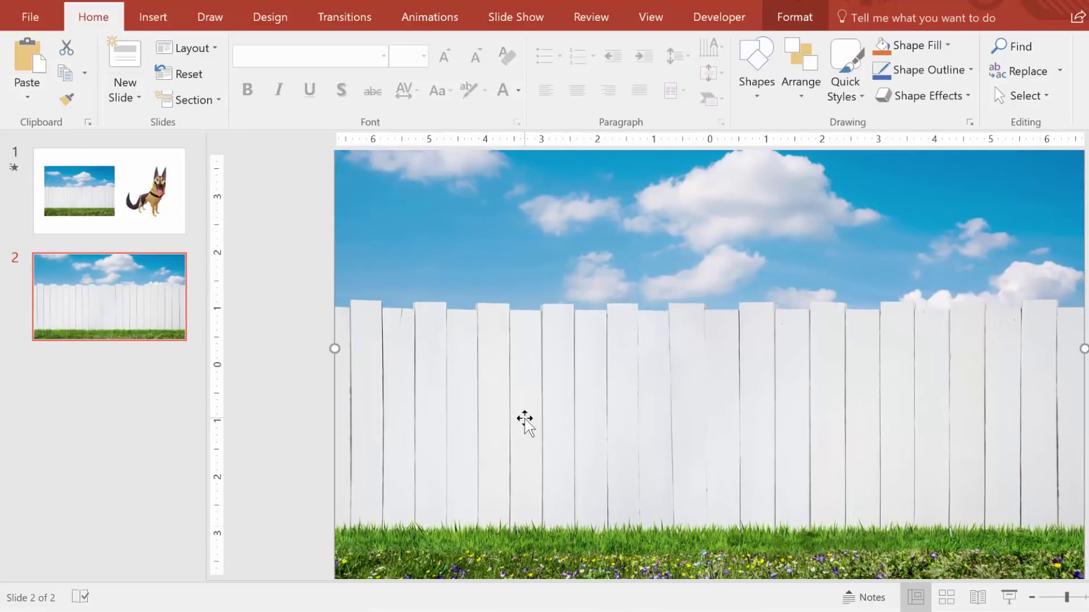
# - Paste the 3D dog onto the fence slide, set it on the fence, and duplicate the fence picture
pyautogui.click(147, 181)
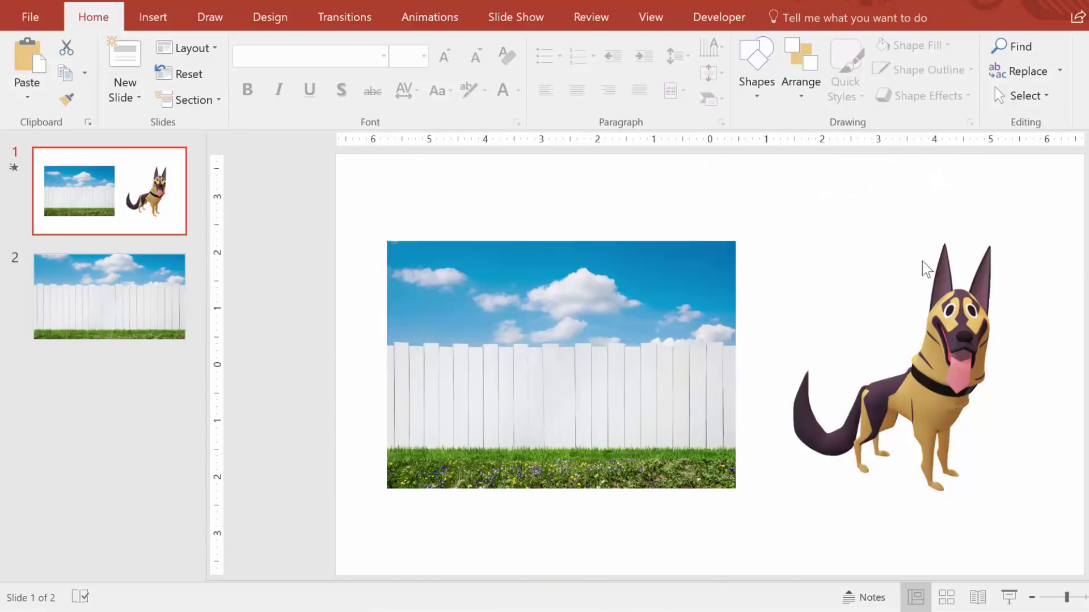
pyautogui.click(951, 325)
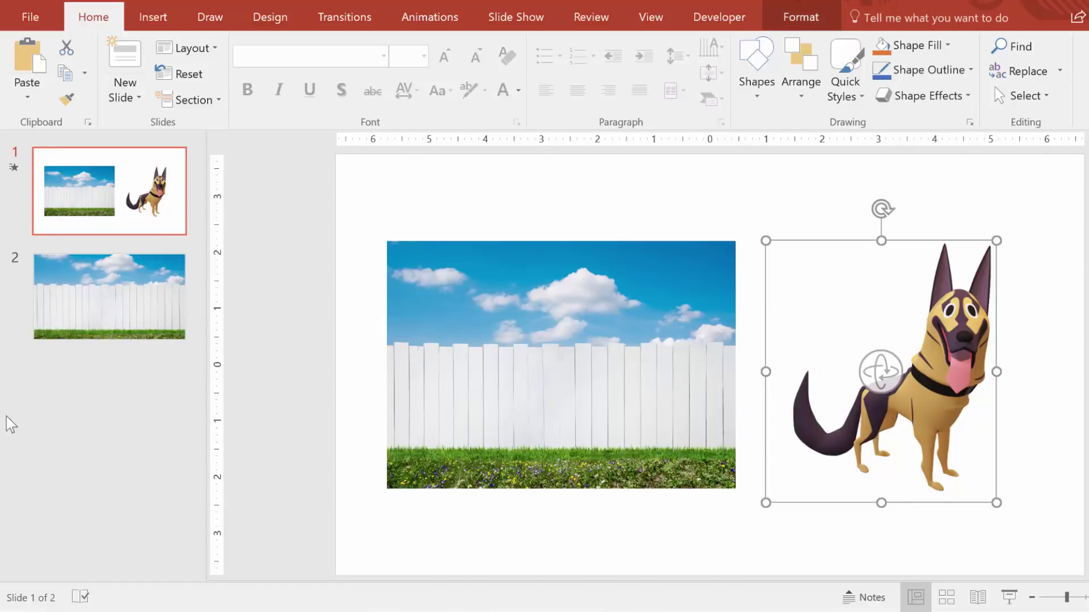
pyautogui.click(84, 326)
pyautogui.hotkey('ctrl', 'v')
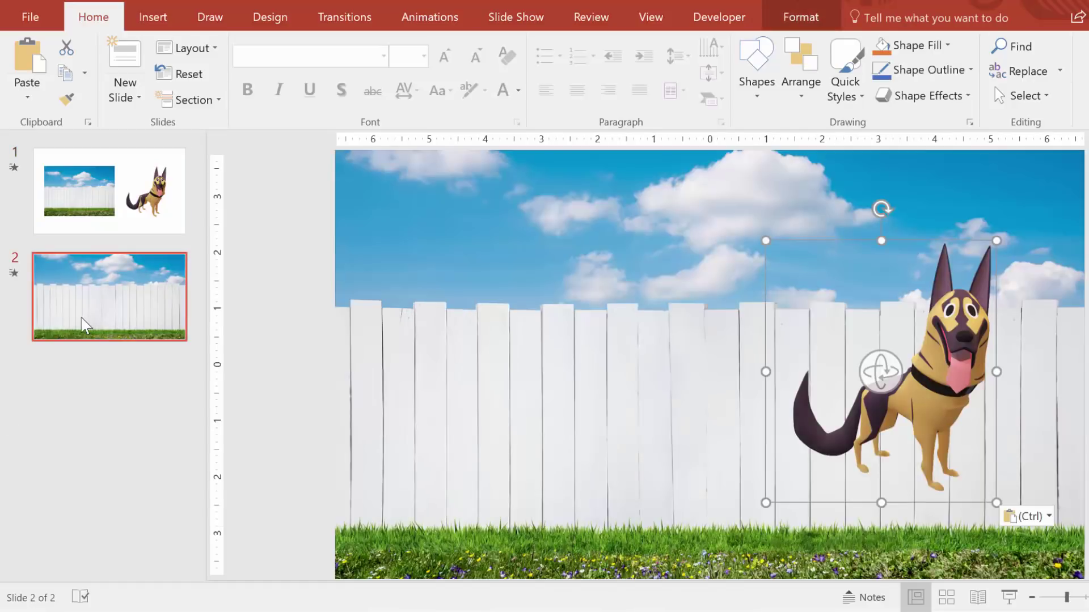
pyautogui.moveTo(908, 343); pyautogui.dragTo(690, 434)
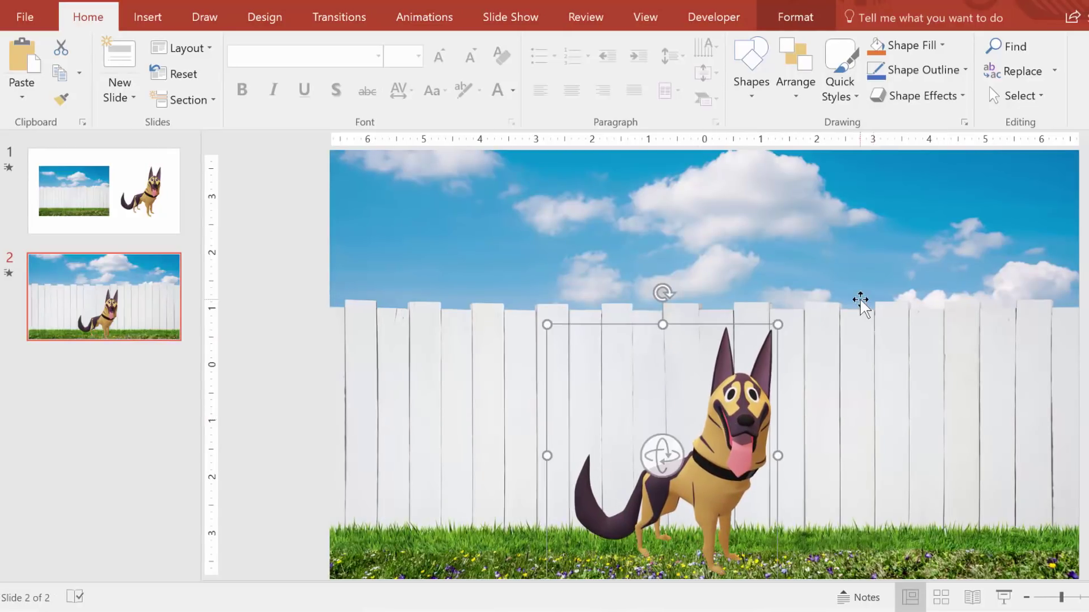
pyautogui.click(860, 301)
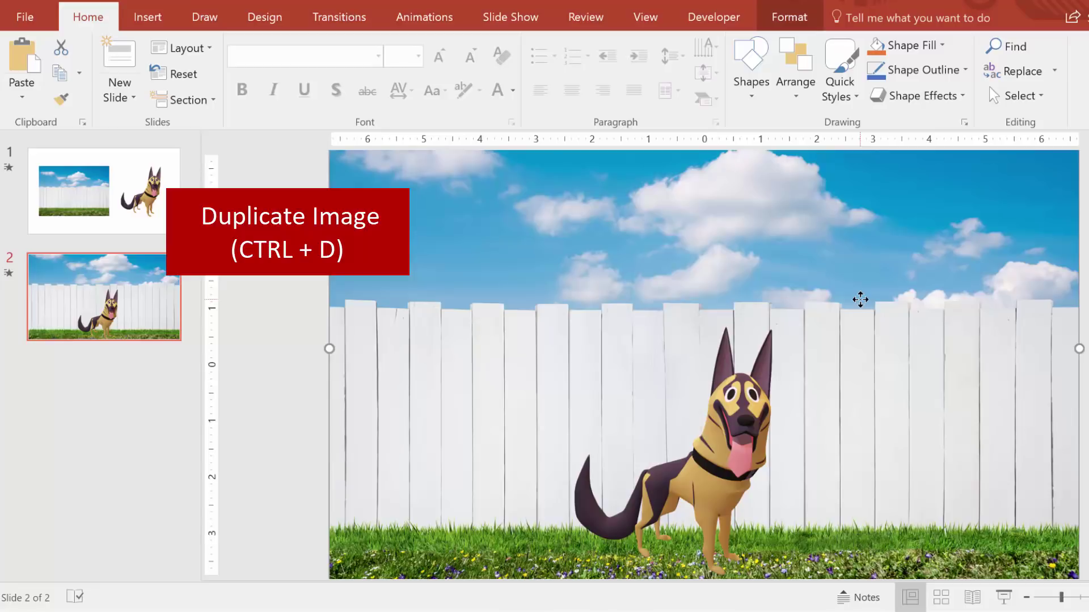
pyautogui.hotkey('ctrl', 'd')
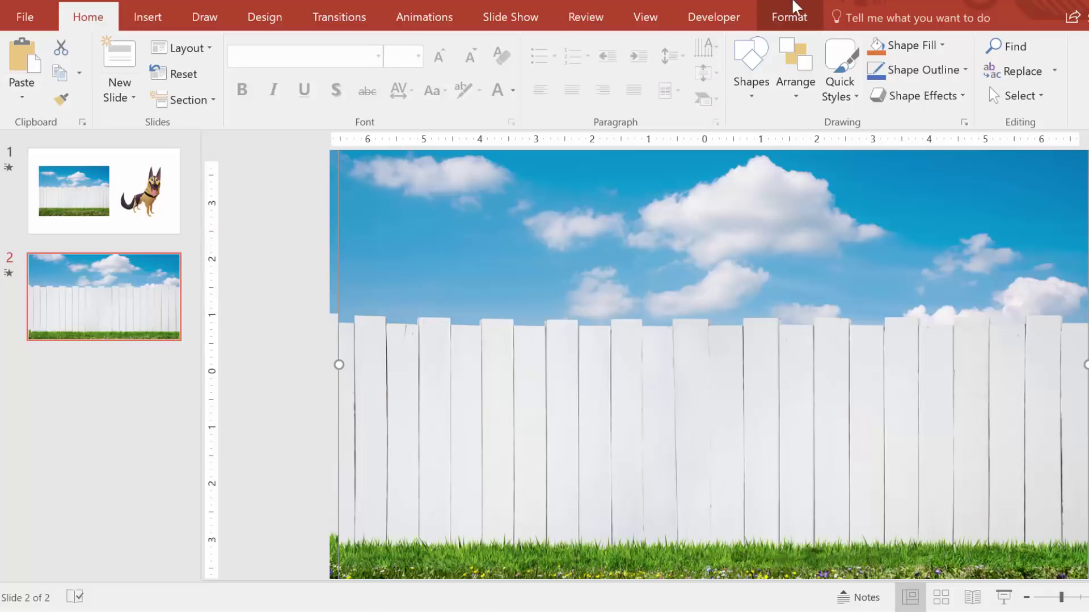
# - Remove the sky from the duplicate fence, keeping boards and grass, and align it over the dog
pyautogui.click(791, 16)
pyautogui.click(29, 68)
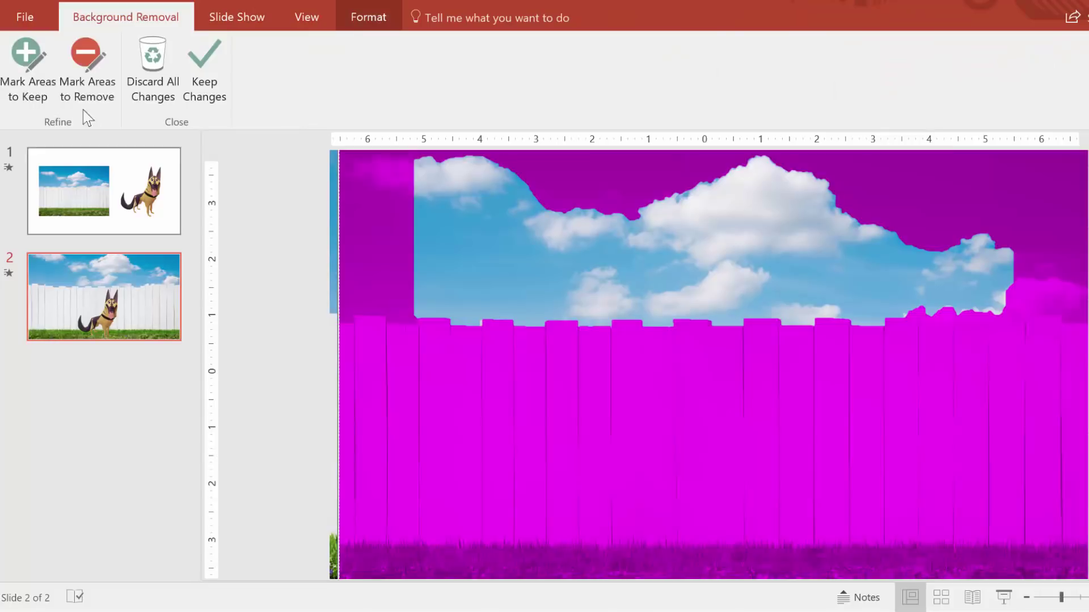
pyautogui.click(37, 80)
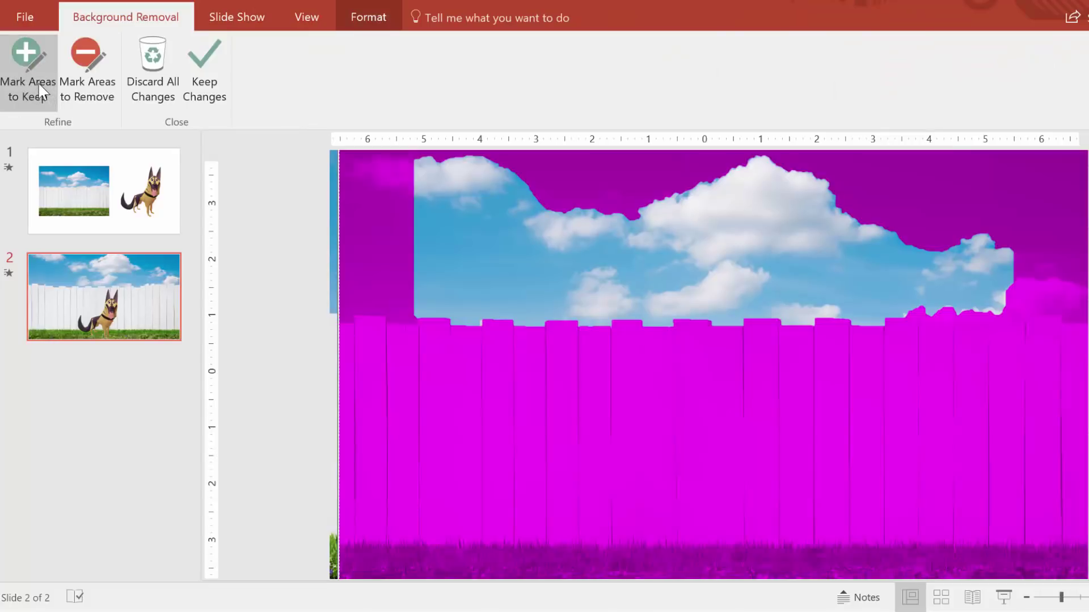
pyautogui.moveTo(415, 386); pyautogui.dragTo(785, 408)
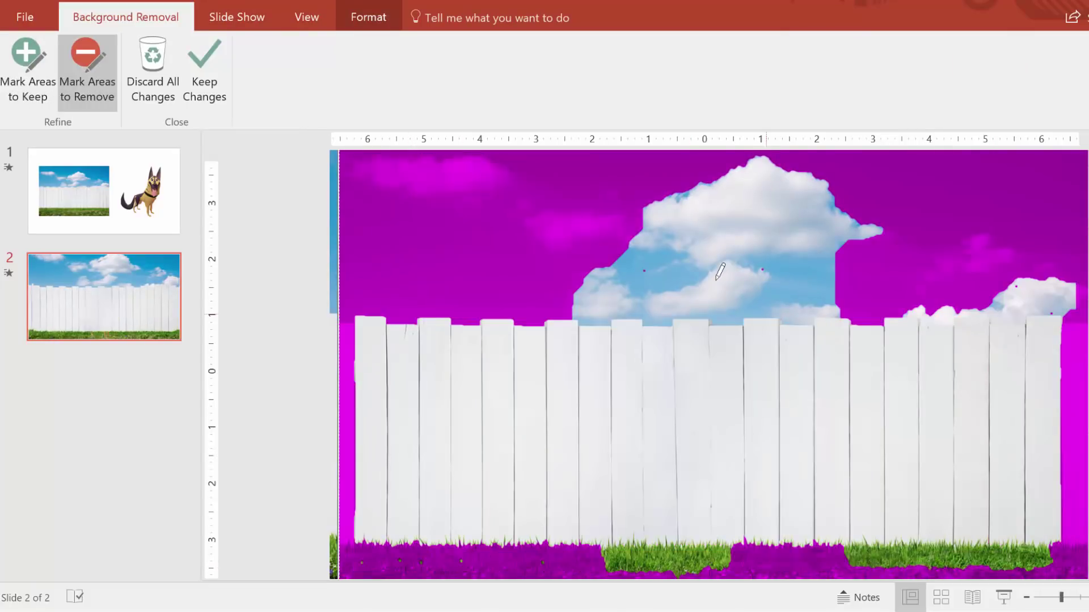
pyautogui.click(720, 272)
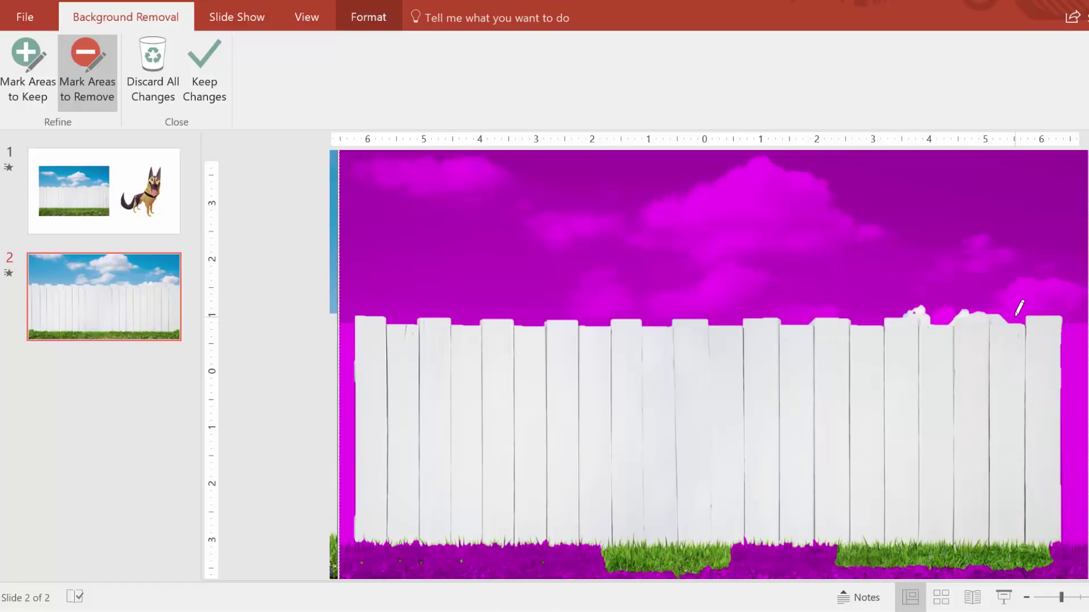
pyautogui.click(986, 313)
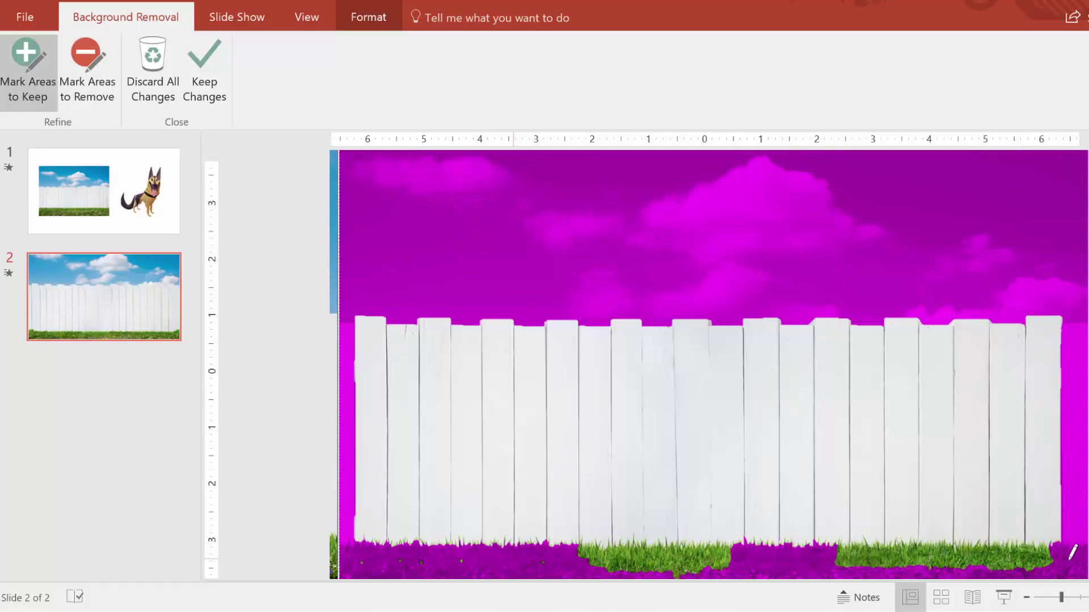
pyautogui.click(486, 277)
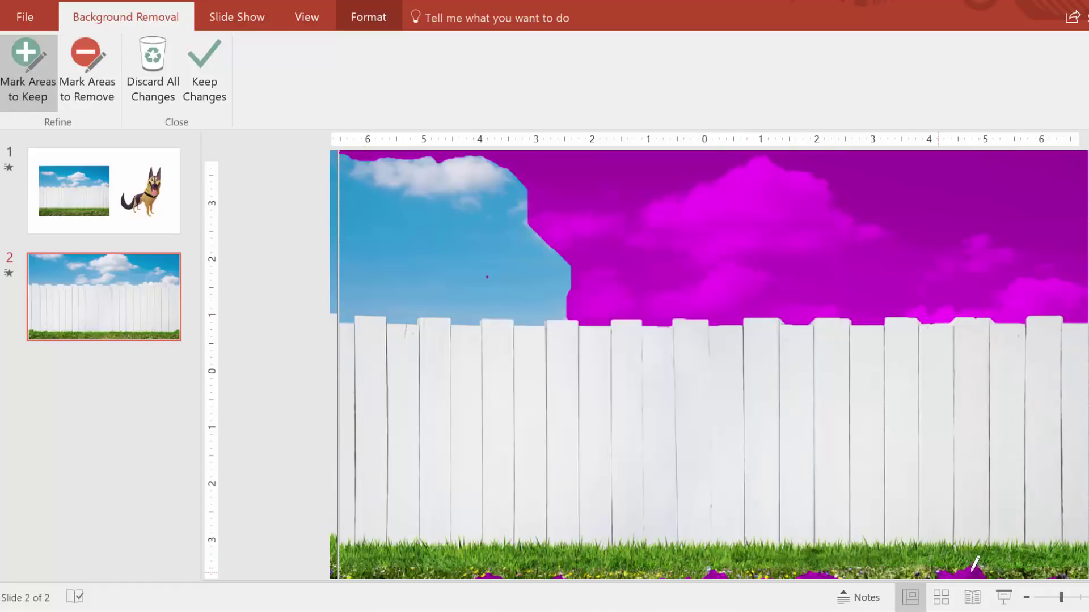
pyautogui.click(720, 567)
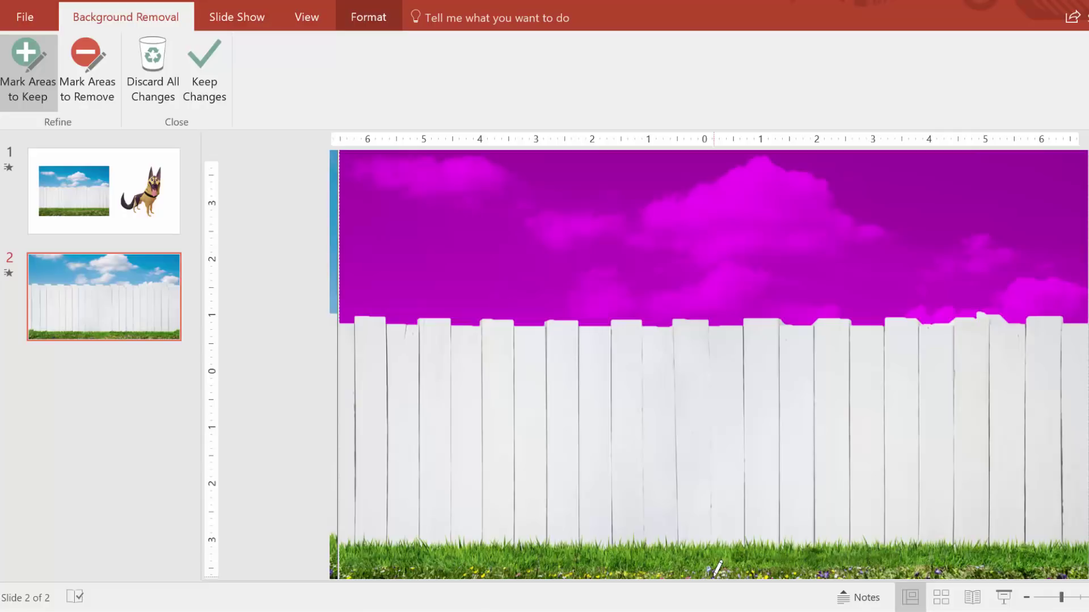
pyautogui.click(202, 74)
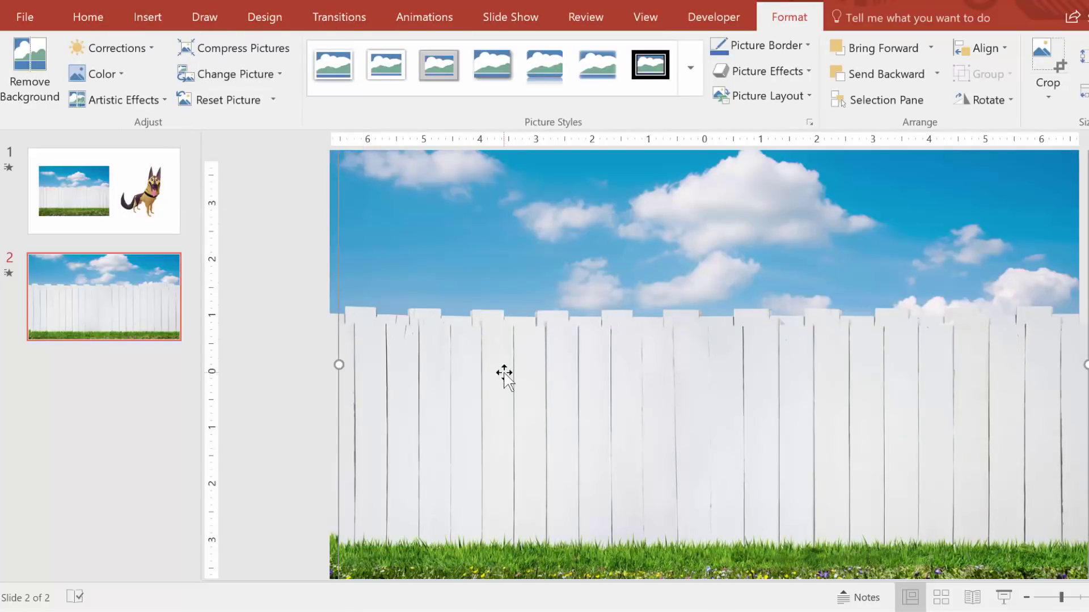
pyautogui.moveTo(504, 373)
pyautogui.mouseDown()
pyautogui.moveTo(549, 391)
pyautogui.moveTo(552, 408)
pyautogui.moveTo(531, 420)
pyautogui.moveTo(493, 397)
pyautogui.moveTo(496, 366)
pyautogui.mouseUp()
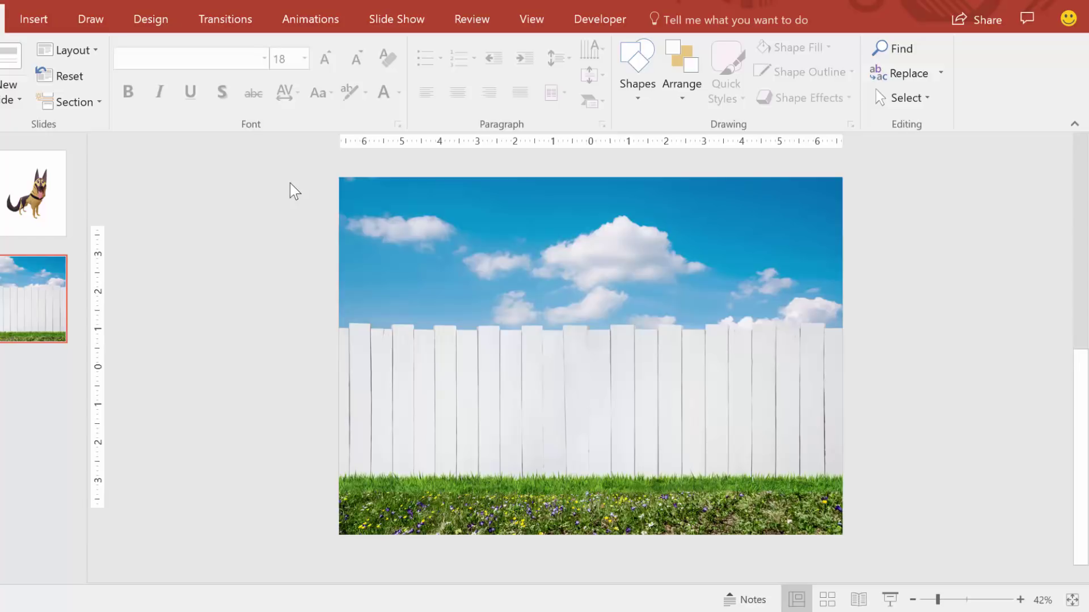
# - Select the 3D dog hidden behind the cut-out fence with a selection marquee
pyautogui.moveTo(290, 182); pyautogui.dragTo(823, 576)
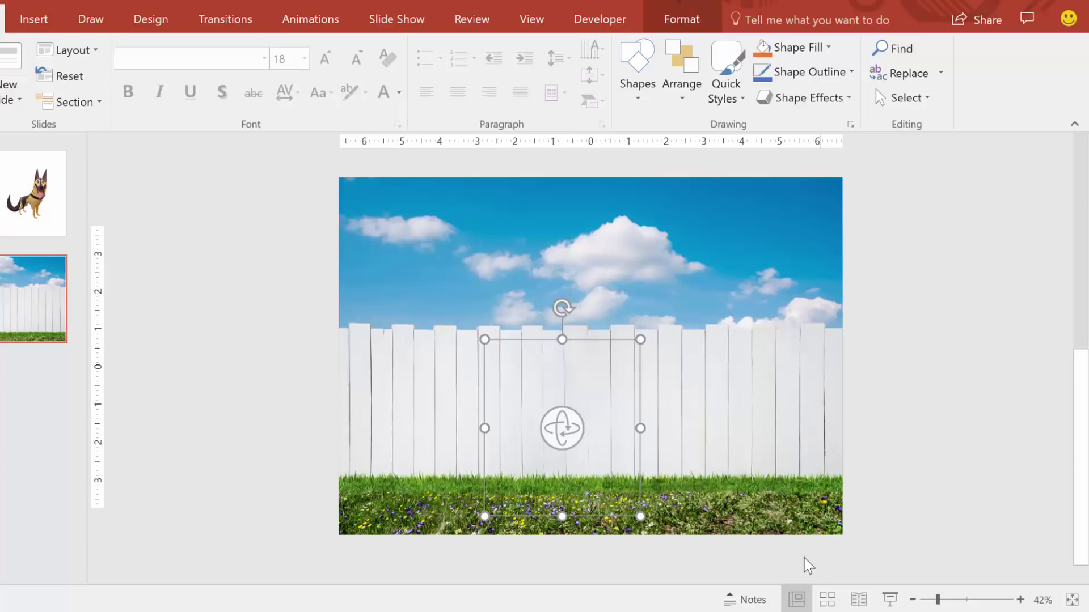
# - Apply Jump & Turn to the hidden dog with a View Center rotation axis
pyautogui.click(326, 25)
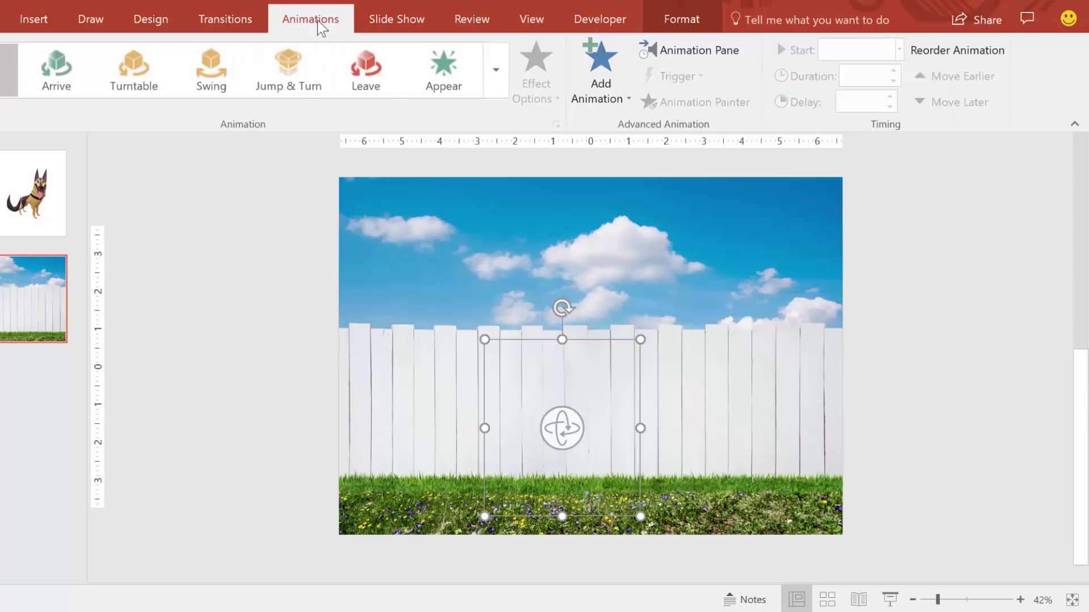
pyautogui.click(279, 68)
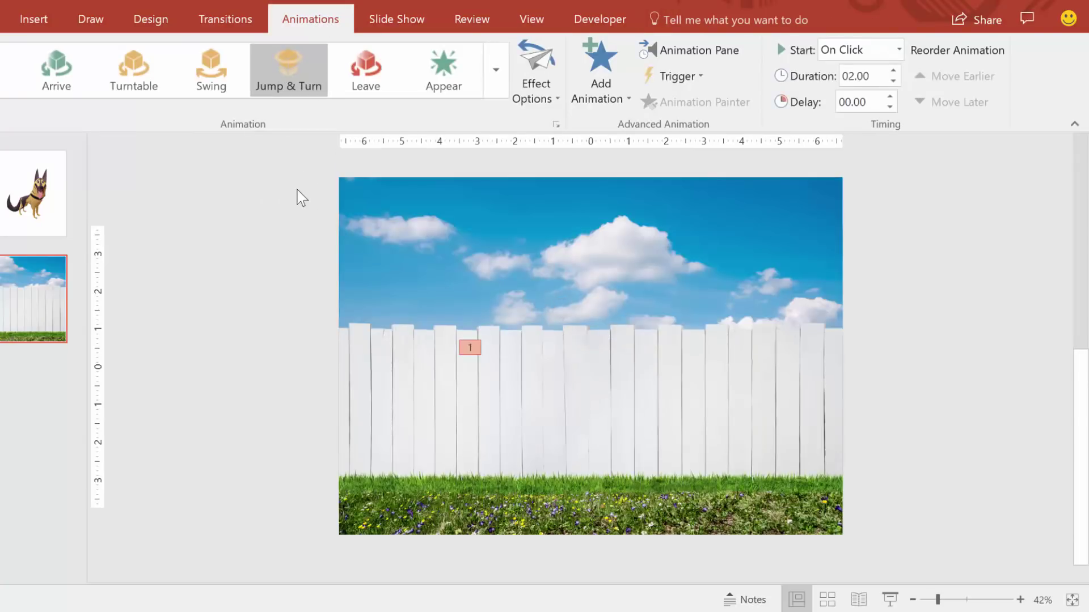
pyautogui.click(543, 84)
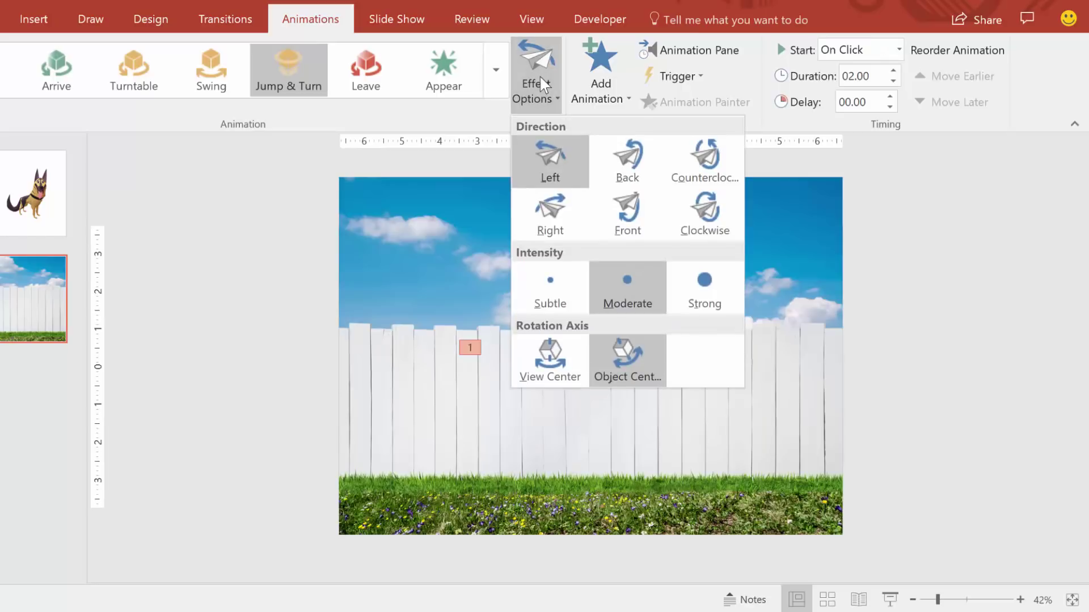
pyautogui.click(563, 356)
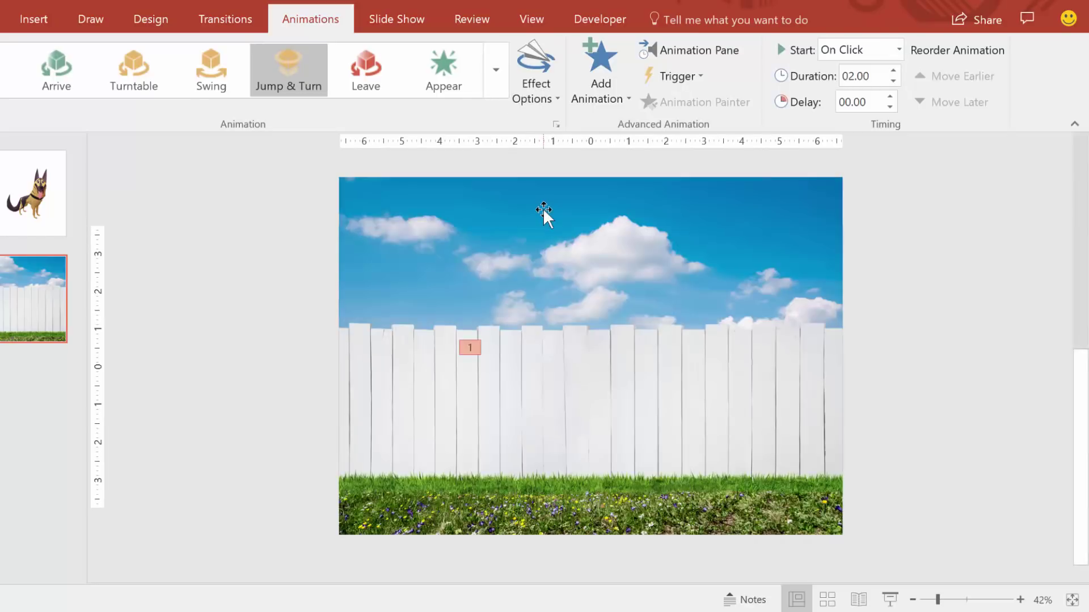
# - Set the animation's jump direction and make its intensity Strong
pyautogui.click(546, 94)
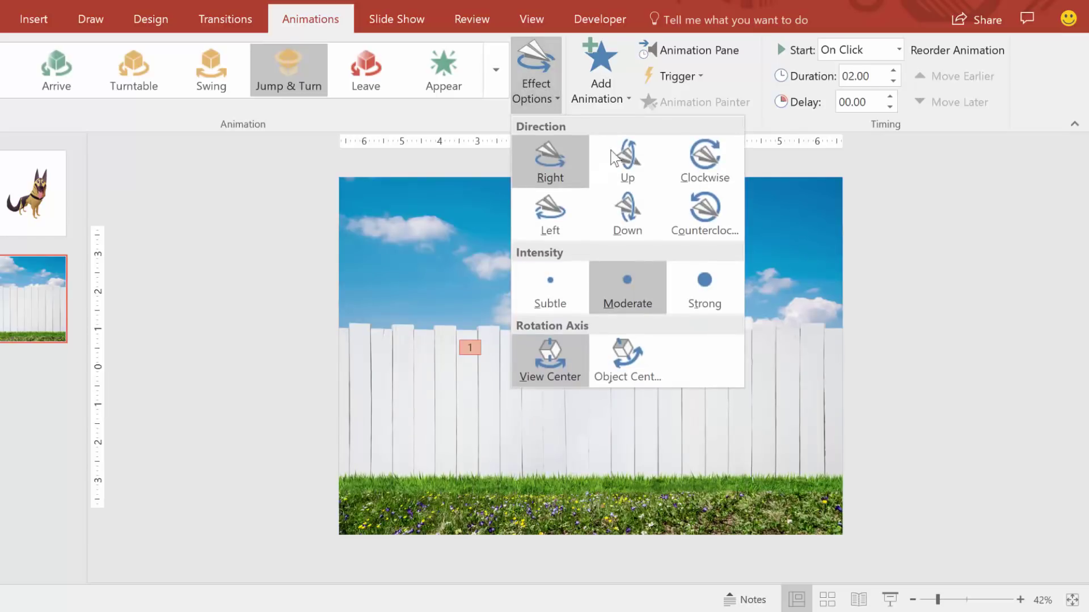
pyautogui.click(634, 209)
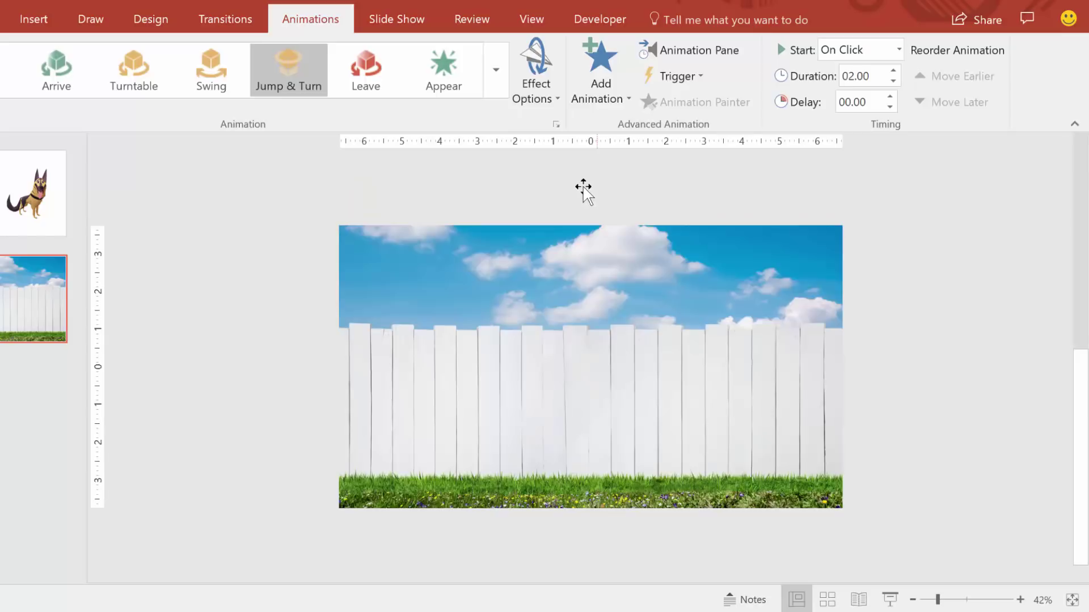
pyautogui.click(546, 88)
pyautogui.click(717, 287)
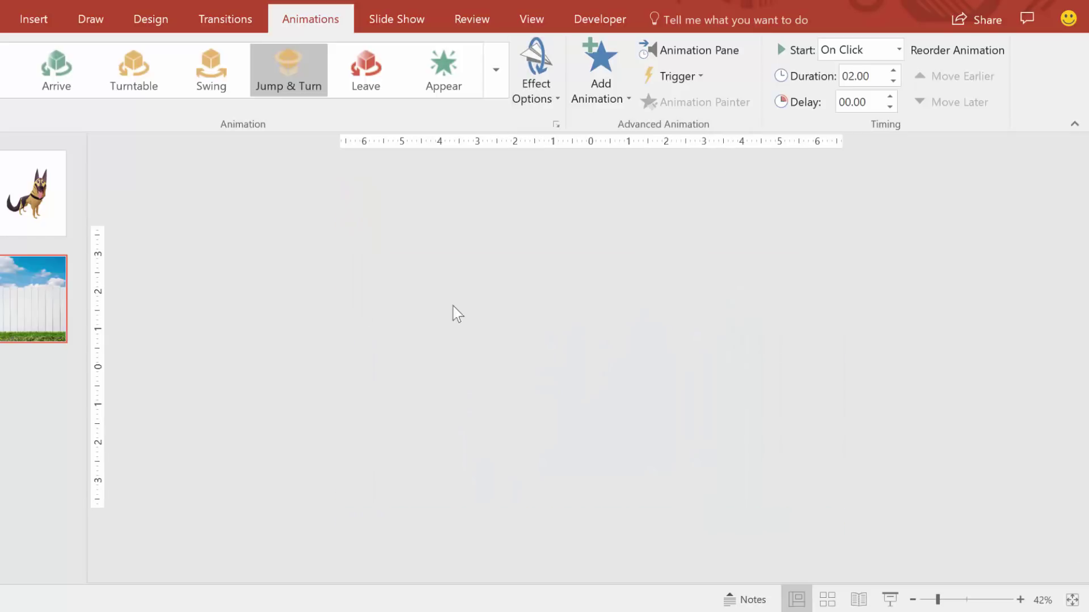